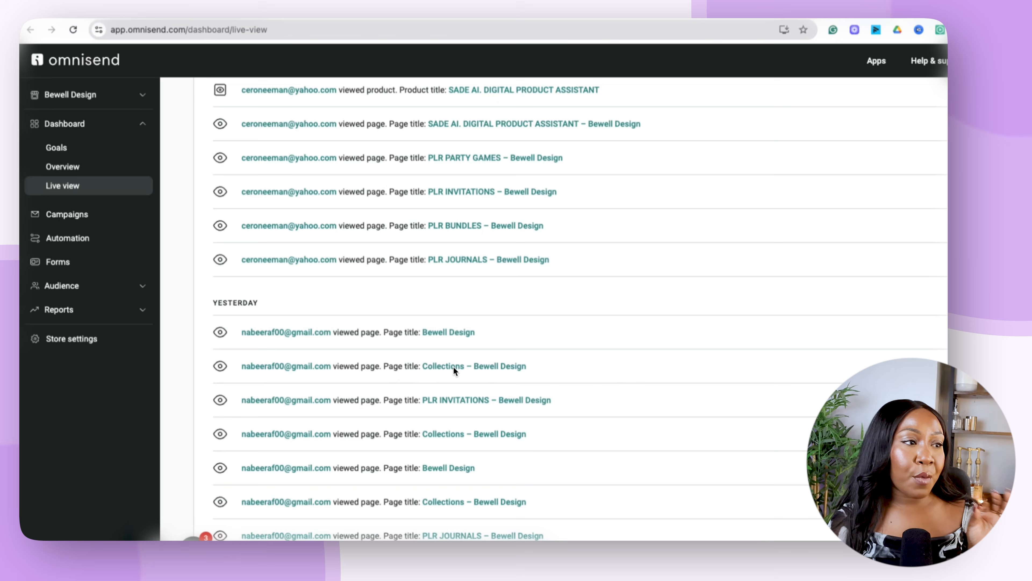
pyautogui.scroll(3, 454, 367)
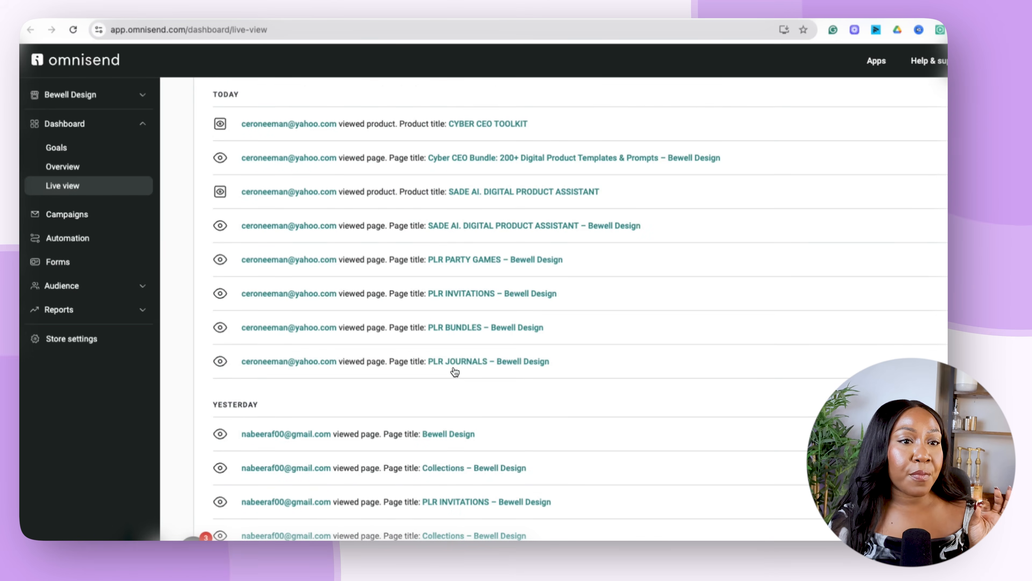
pyautogui.scroll(1, 722, 184)
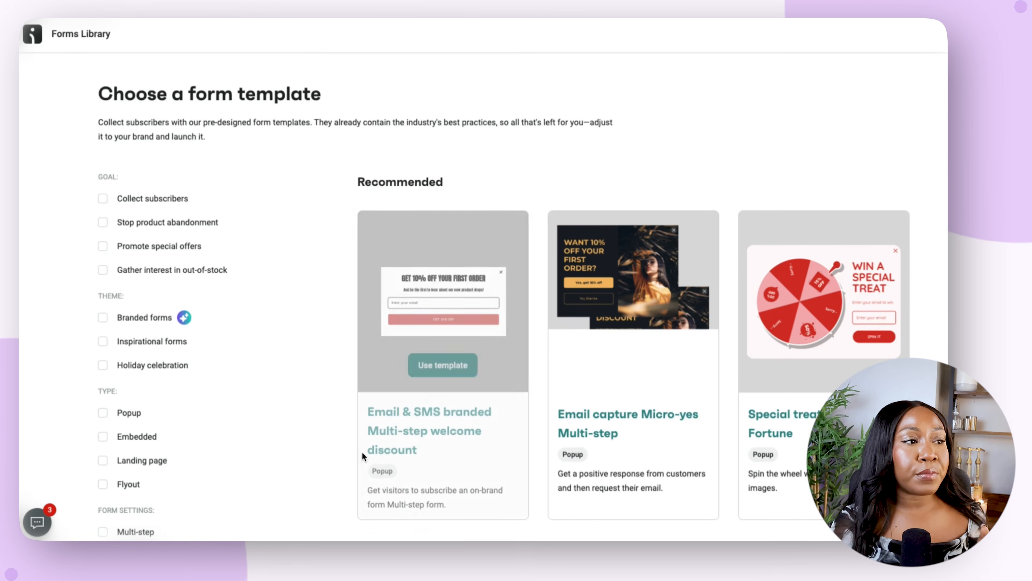
# Browse the form templates and filter them by the Collect subscribers goal.
pyautogui.moveTo(564, 402)
pyautogui.scroll(-10, 562, 395)
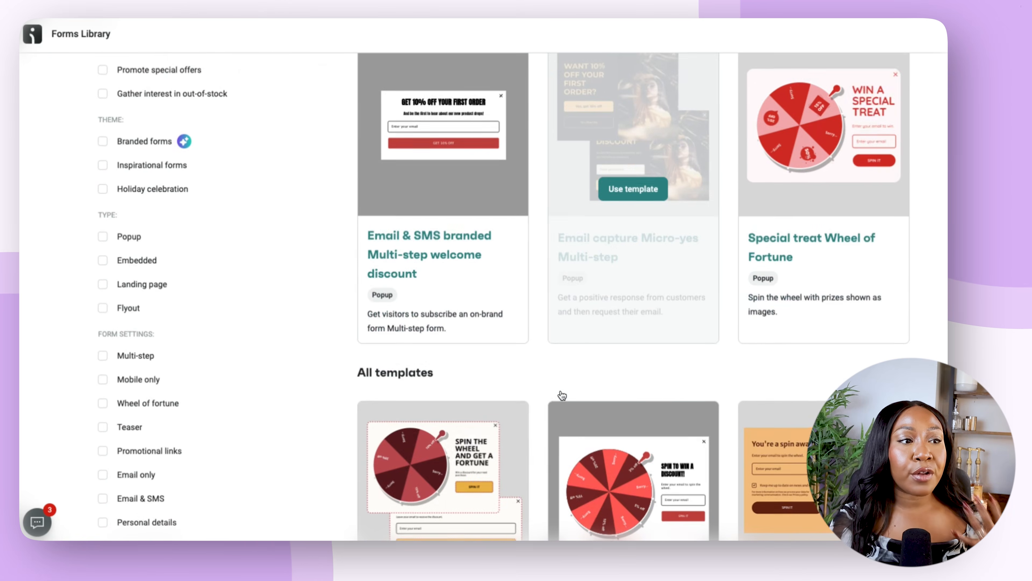
pyautogui.scroll(-10, 562, 395)
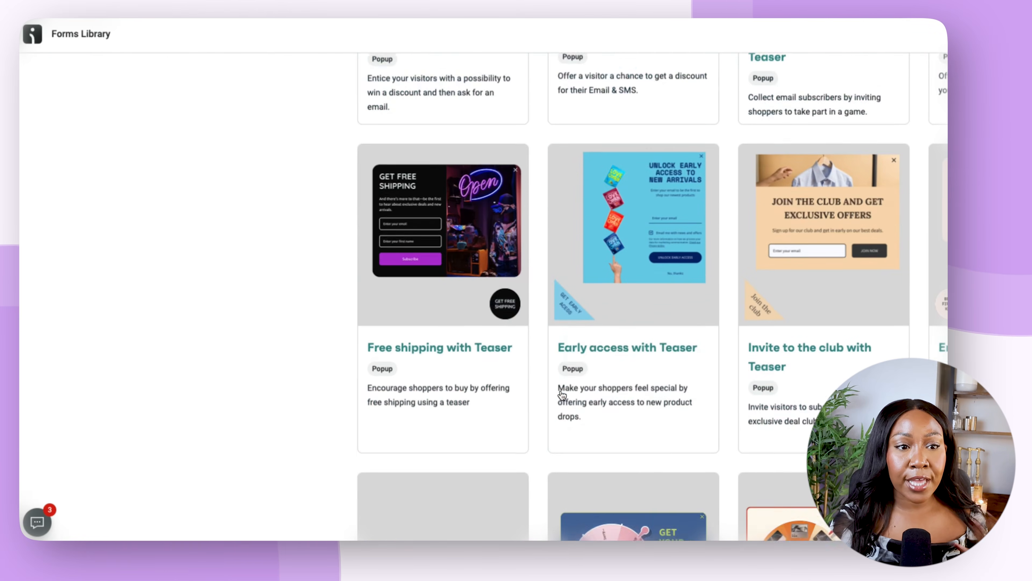
pyautogui.scroll(20, 293, 543)
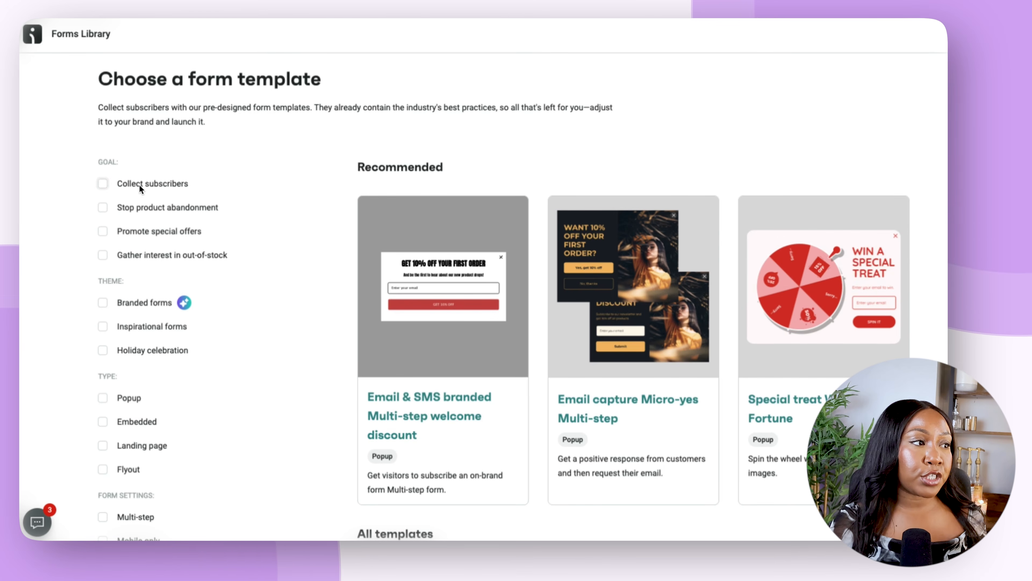
pyautogui.click(102, 187)
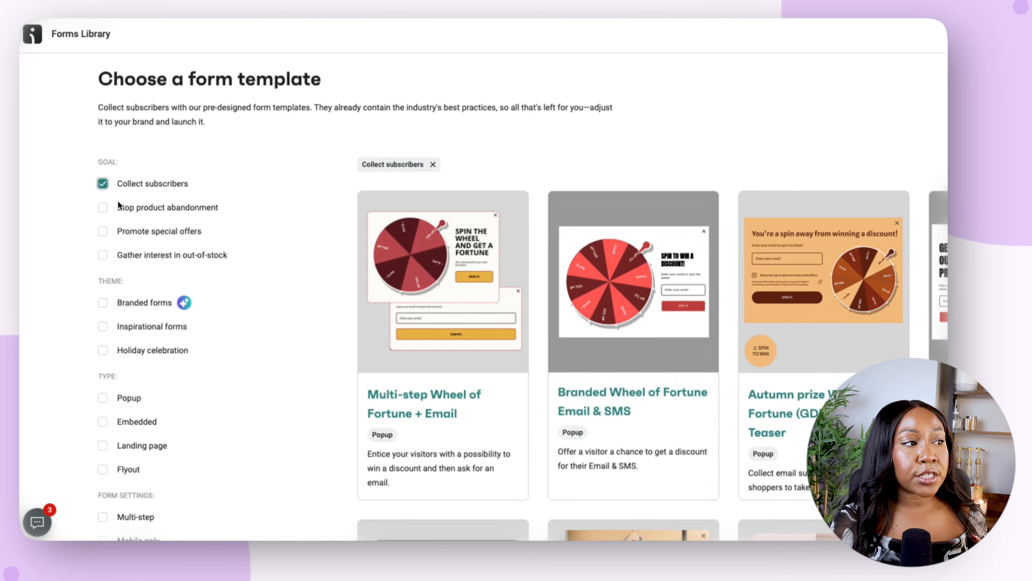
# Start a new form from the "Email & name Multi-step collection with Teaser" popup template.
pyautogui.moveTo(649, 317)
pyautogui.scroll(-5, 649, 317)
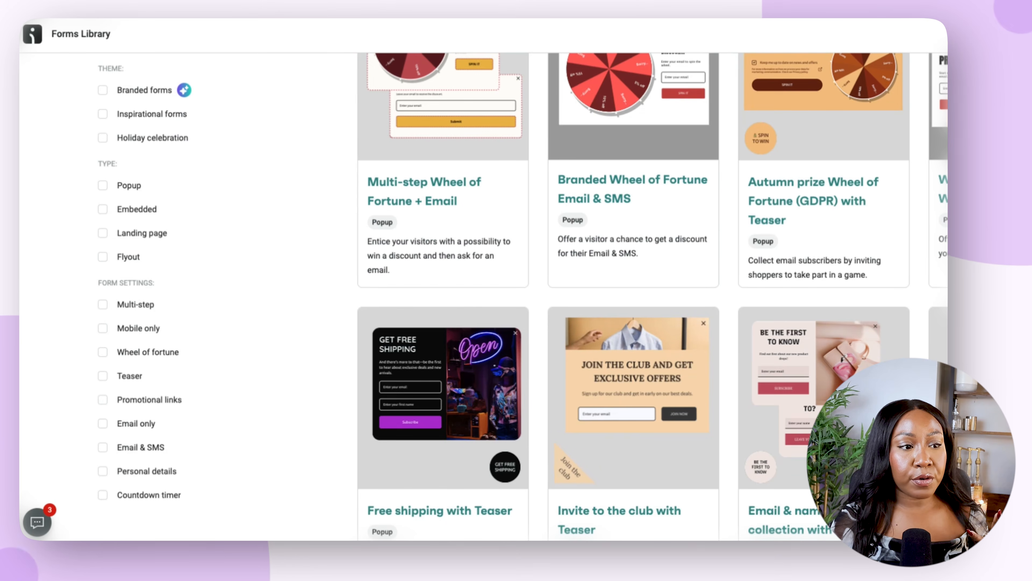
pyautogui.moveTo(760, 437)
pyautogui.scroll(-1, 758, 437)
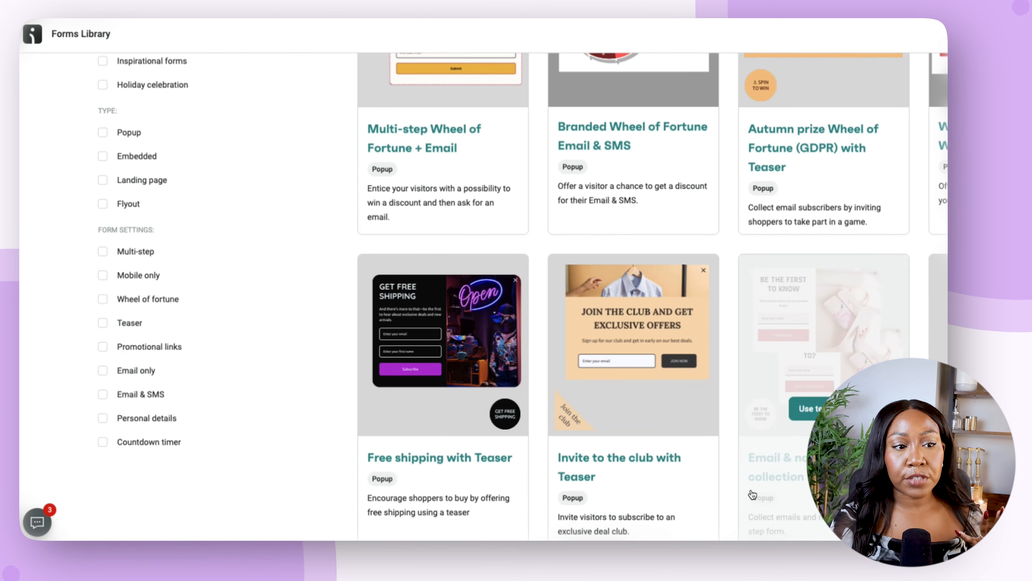
pyautogui.click(796, 407)
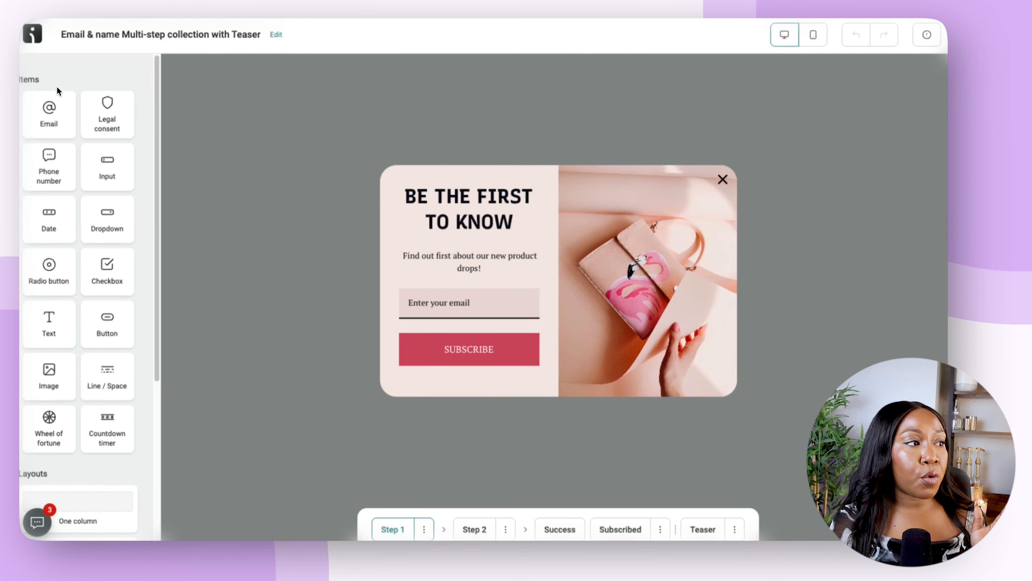
# Replace the handbag image in Step 1 of the popup with the digital products success checklist PNG from the Downloads folder.
pyautogui.moveTo(54, 129)
pyautogui.mouseDown()
pyautogui.moveTo(359, 219)
pyautogui.moveTo(454, 272)
pyautogui.moveTo(437, 238)
pyautogui.moveTo(445, 254)
pyautogui.moveTo(57, 119)
pyautogui.mouseUp()
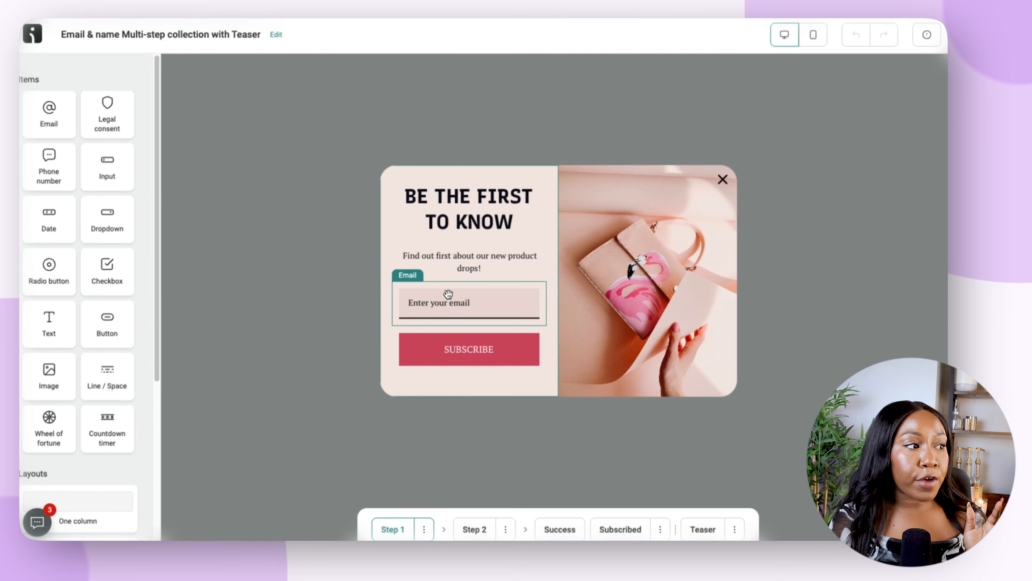
pyautogui.scroll(-1, 125, 212)
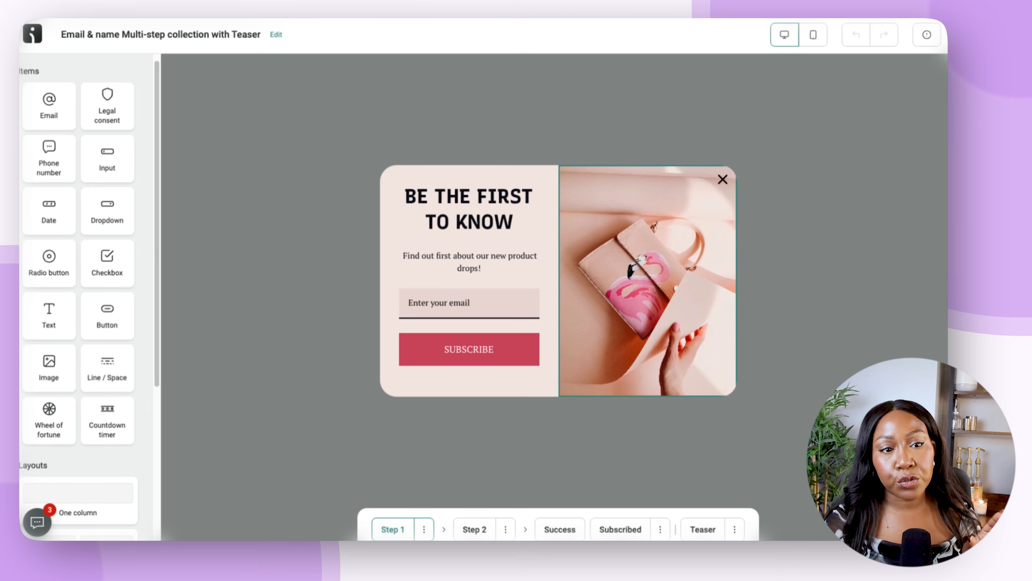
pyautogui.click(720, 377)
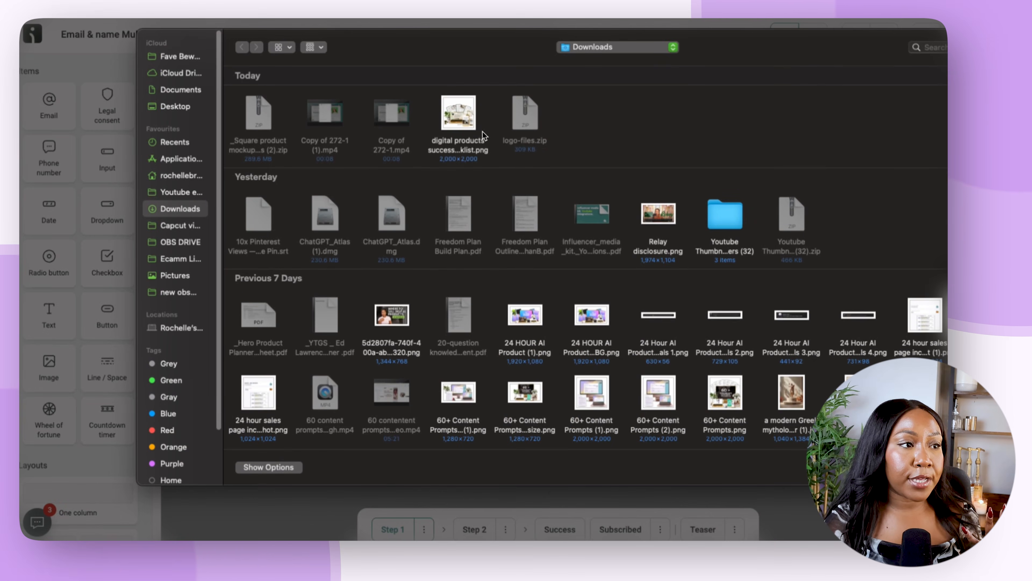
pyautogui.doubleClick(460, 123)
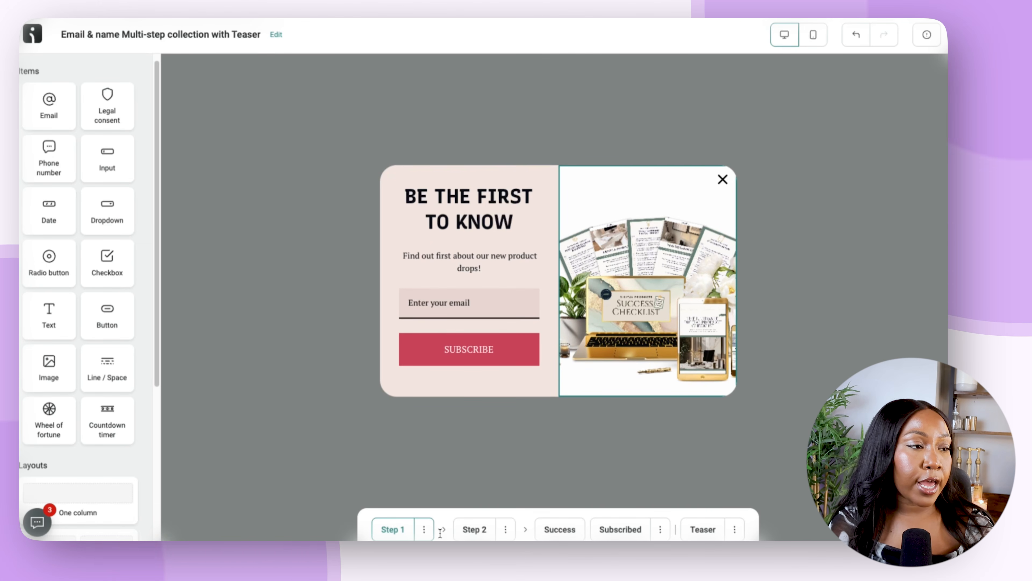
# Replace the popup heading with "The exact steps to "tick off" so you can start creating and profitable digital products".
pyautogui.click(452, 202)
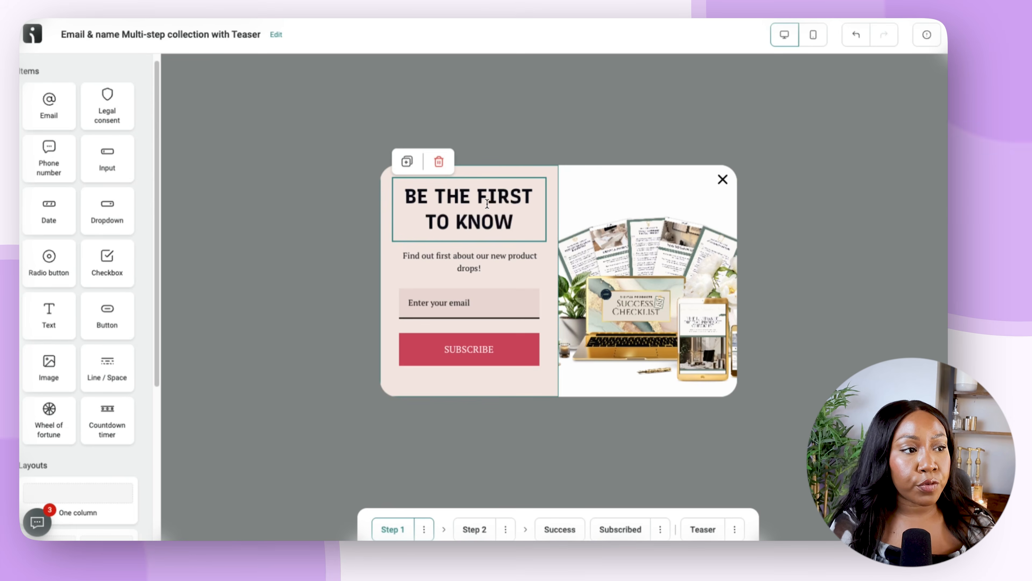
pyautogui.moveTo(514, 221); pyautogui.dragTo(397, 213)
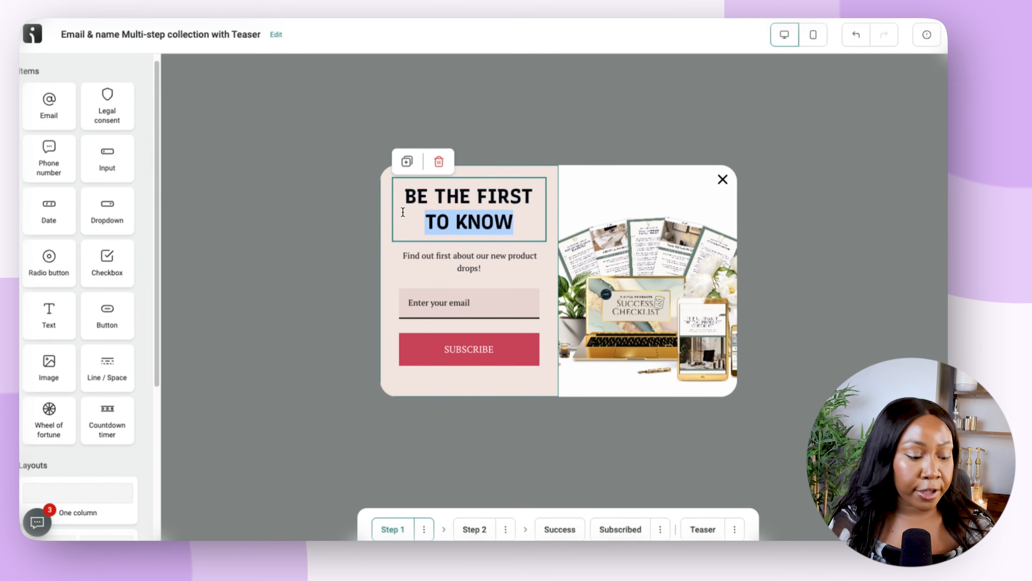
pyautogui.write('The exact steps to "tick off" so you can start creating and profitable digital products')
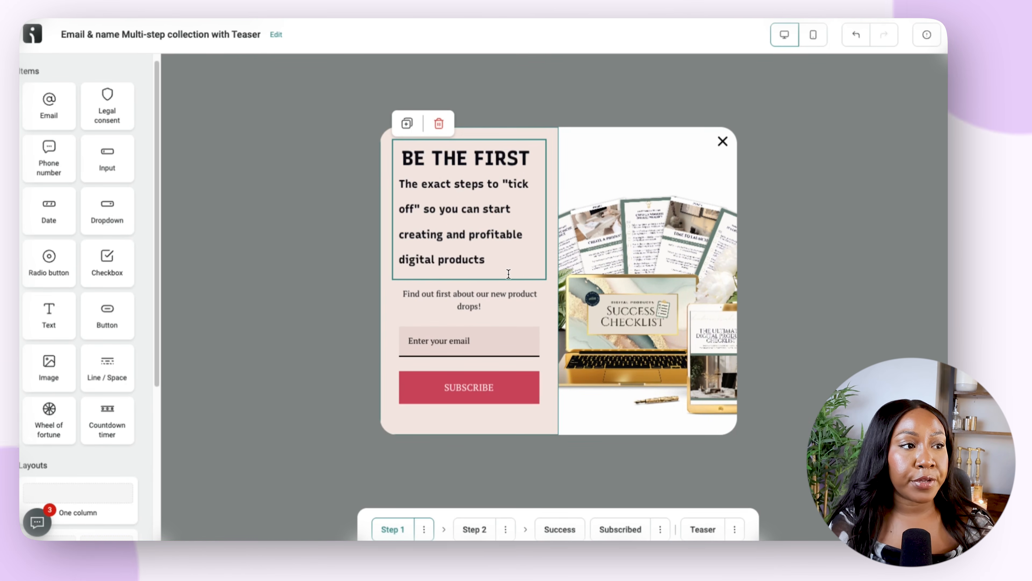
pyautogui.moveTo(528, 158); pyautogui.dragTo(399, 162)
pyautogui.press('BackSpace')
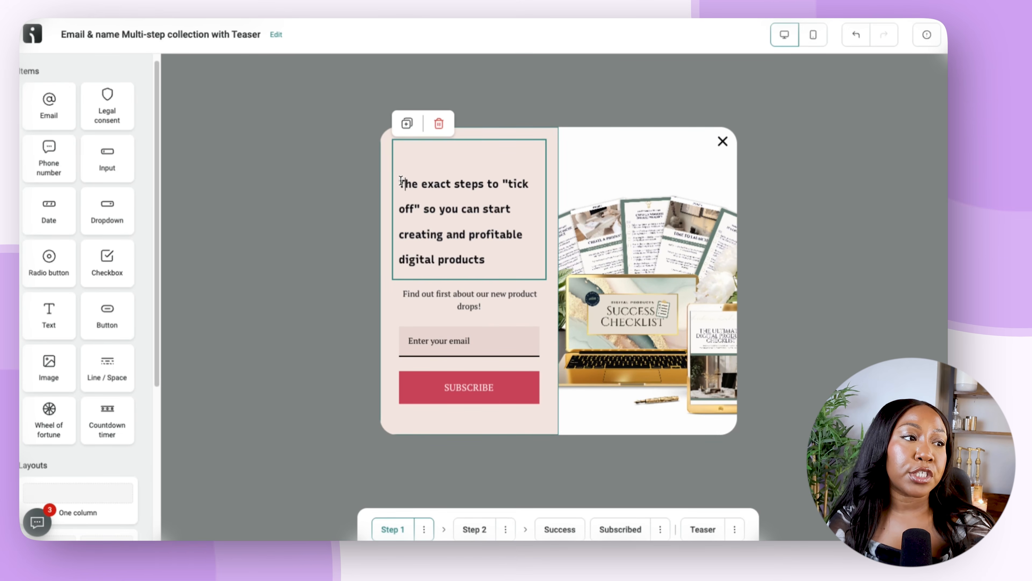
pyautogui.press('BackSpace')
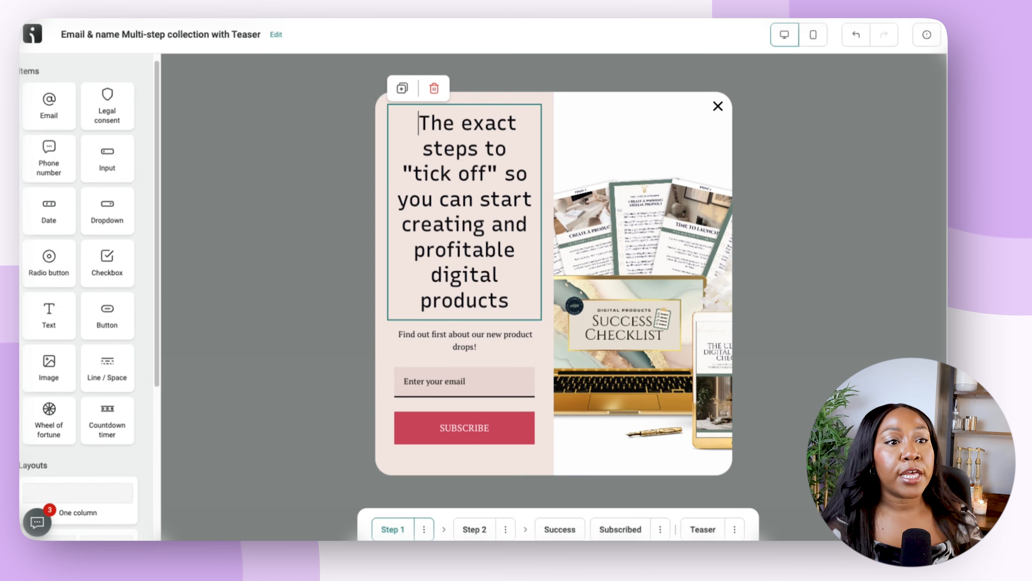
# Set the popup heading's font to Helvetica and its size to 16px.
pyautogui.tripleClick(459, 253)
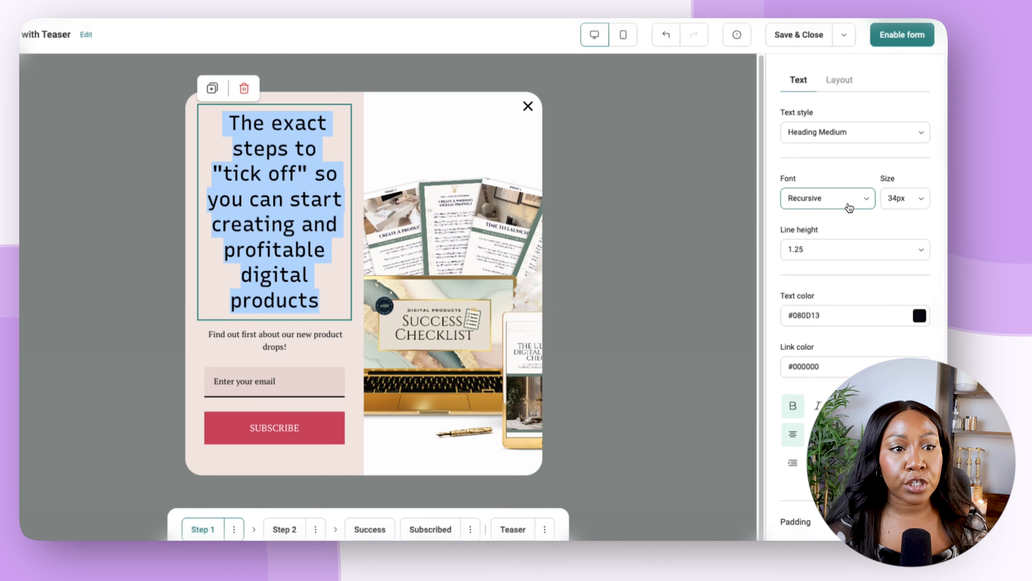
pyautogui.click(848, 205)
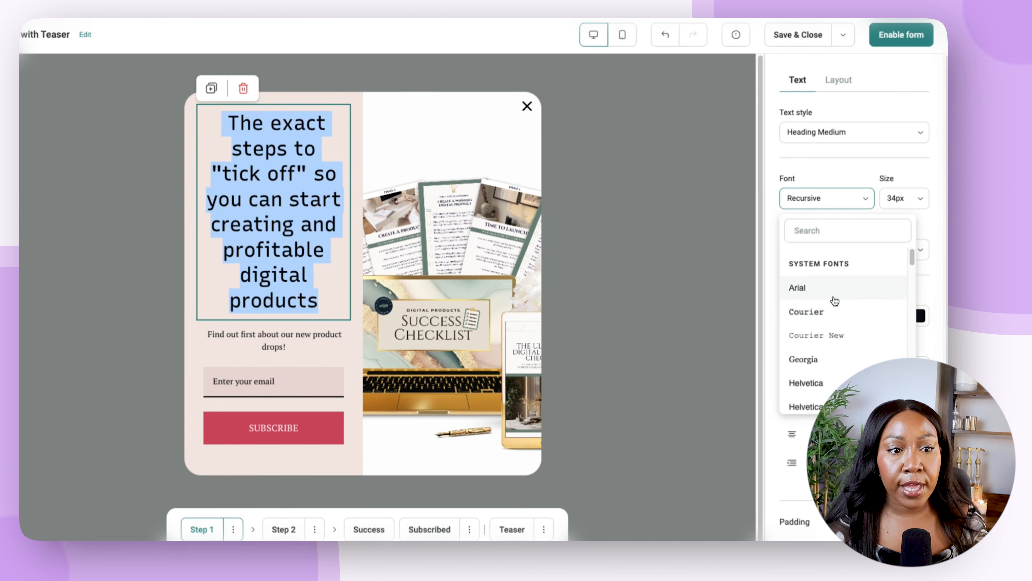
pyautogui.click(845, 383)
pyautogui.click(921, 199)
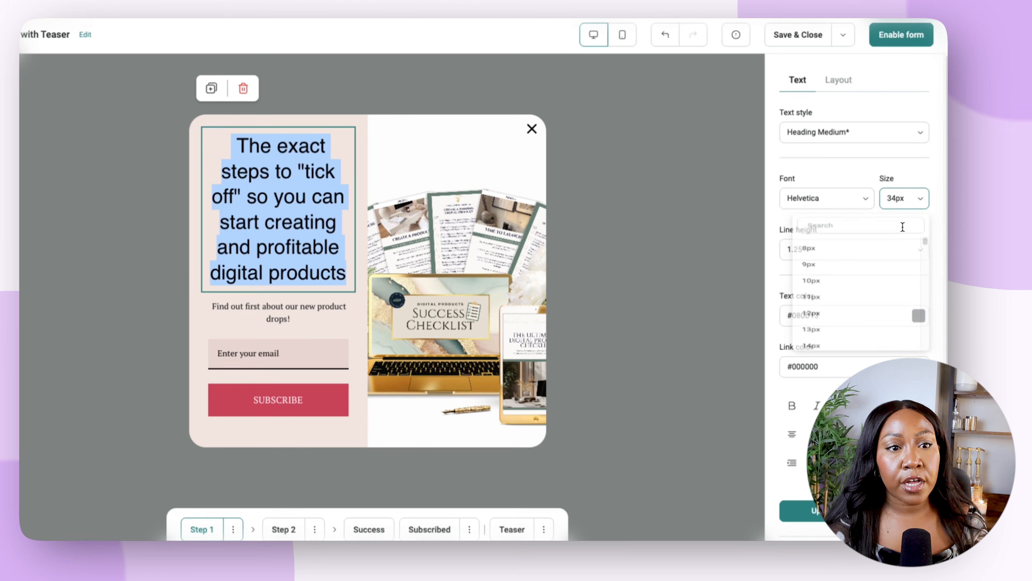
pyautogui.scroll(-1, 833, 392)
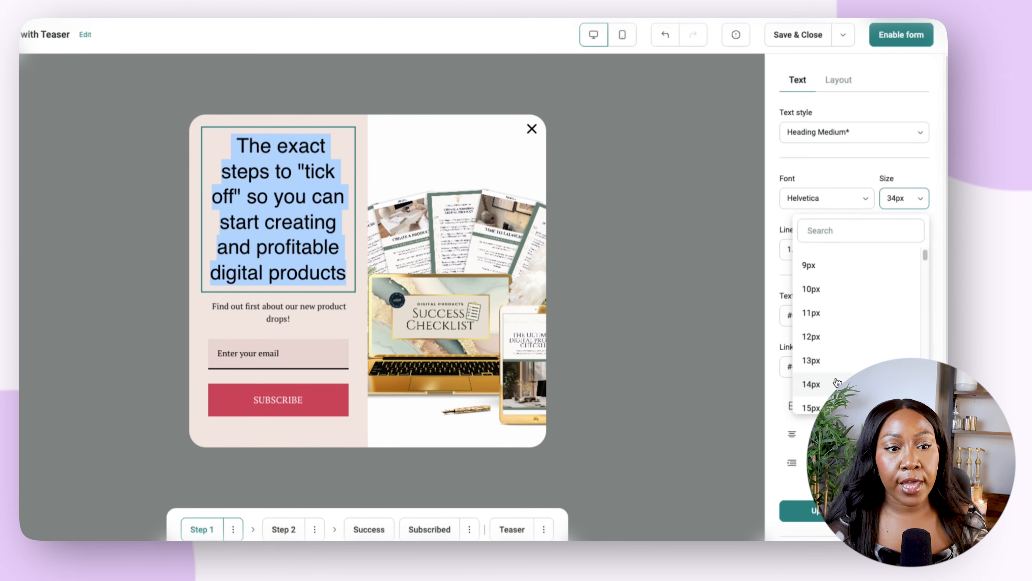
pyautogui.click(837, 383)
pyautogui.click(908, 199)
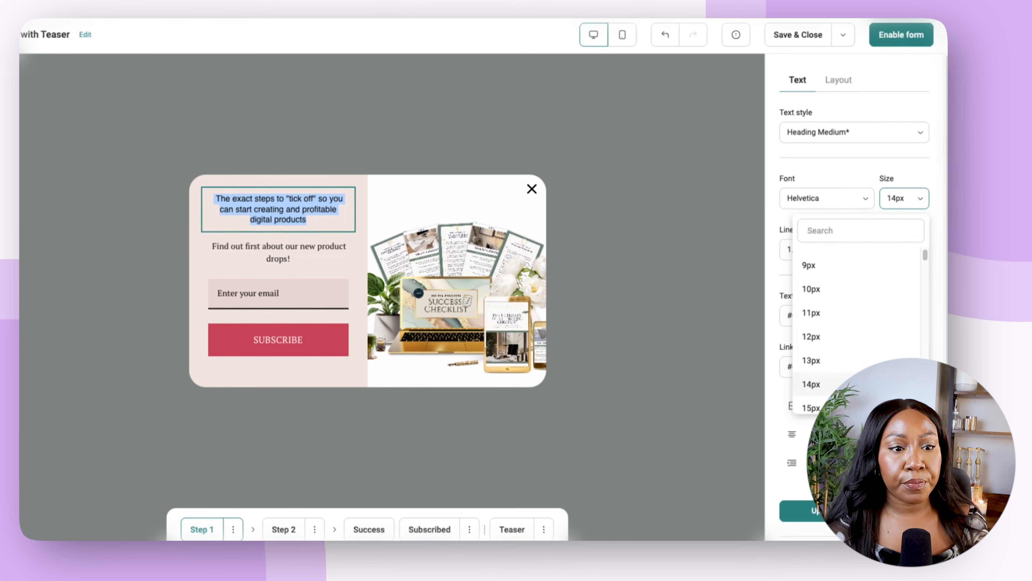
pyautogui.scroll(-3, 845, 366)
pyautogui.click(842, 353)
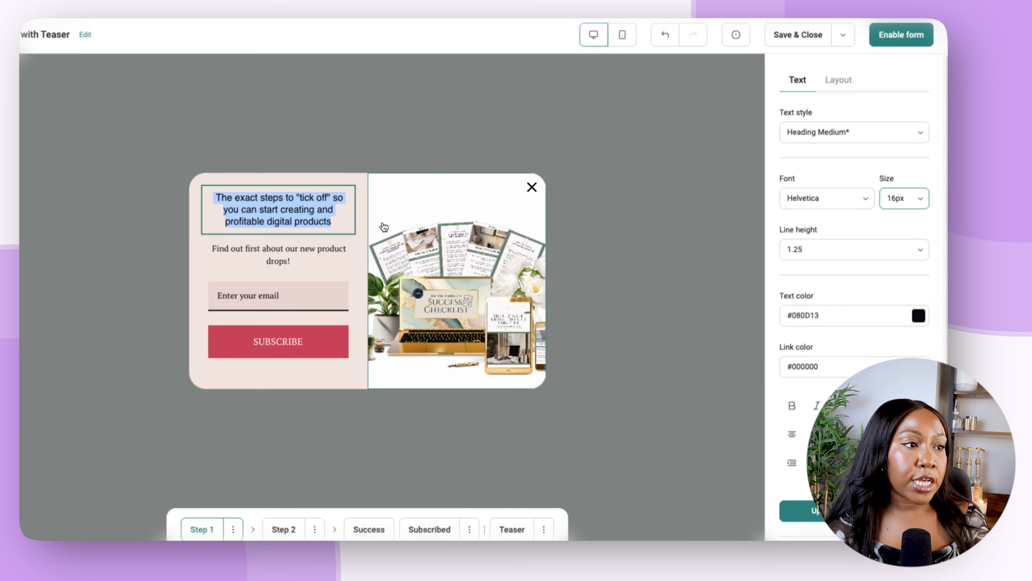
# Replace the text below the heading with "Where should I send your FREE checklist?".
pyautogui.click(337, 341)
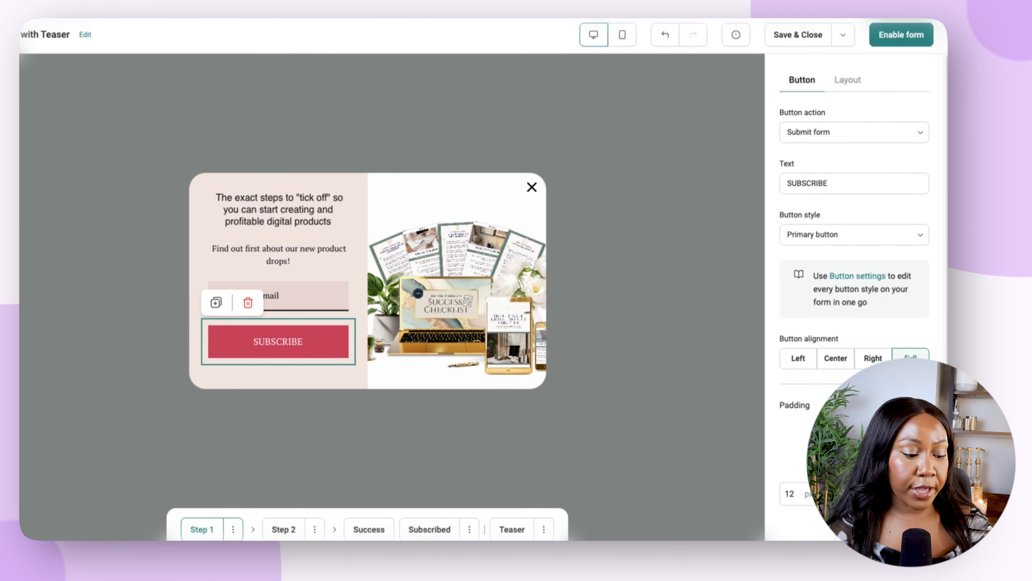
pyautogui.tripleClick(282, 249)
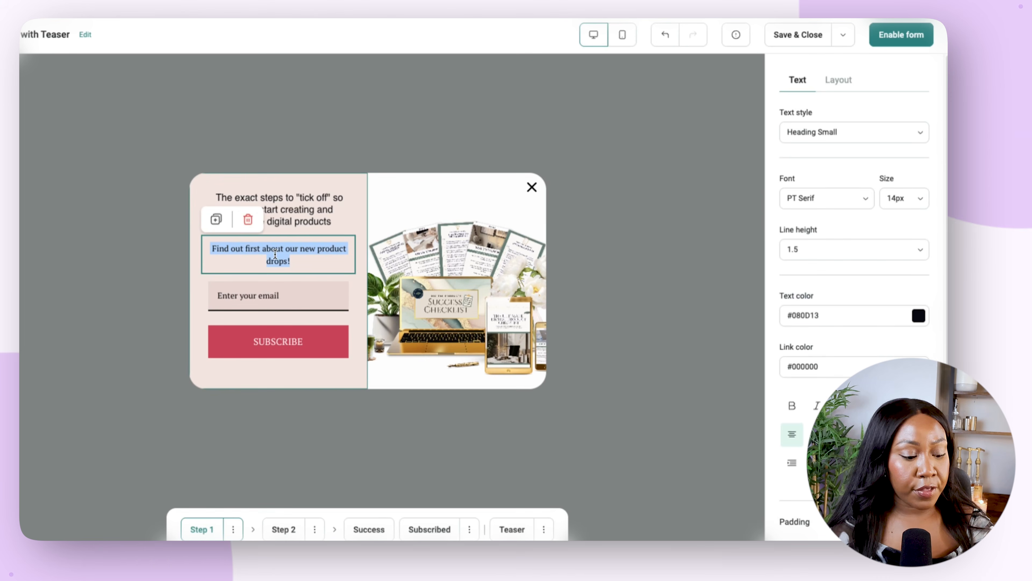
pyautogui.click(304, 266)
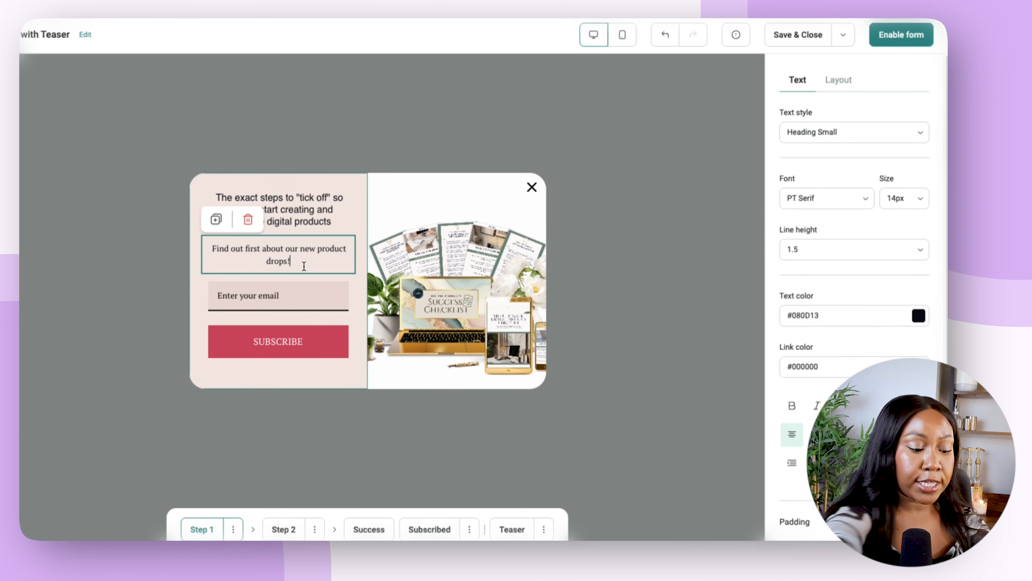
pyautogui.write('Where should I sendyour FREE checklist?')
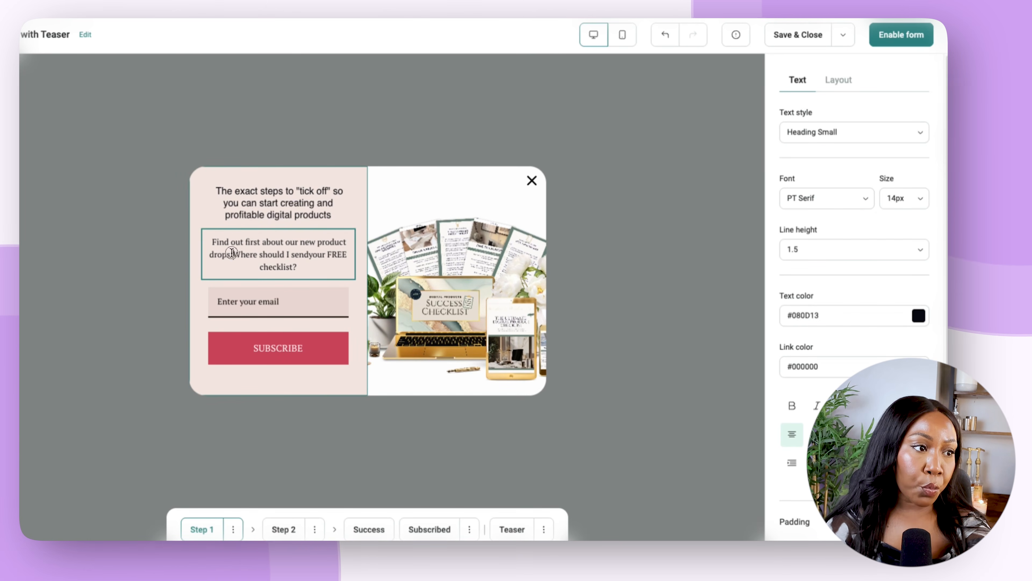
pyautogui.click(195, 238)
pyautogui.click(234, 256)
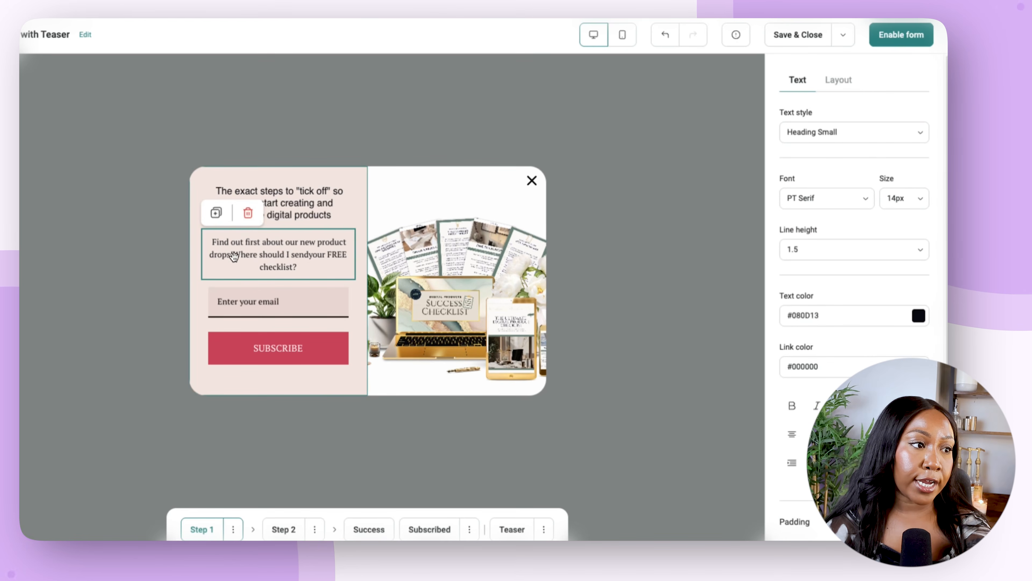
pyautogui.press('BackSpace')
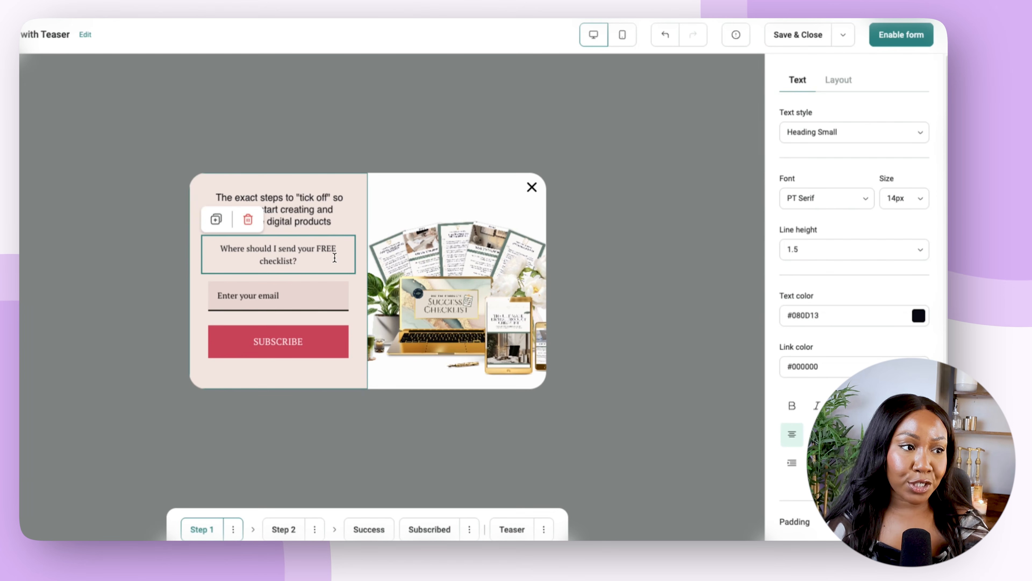
# Change the primary button style's background color to green #00953D for the SUBSCRIBE button.
pyautogui.click(293, 346)
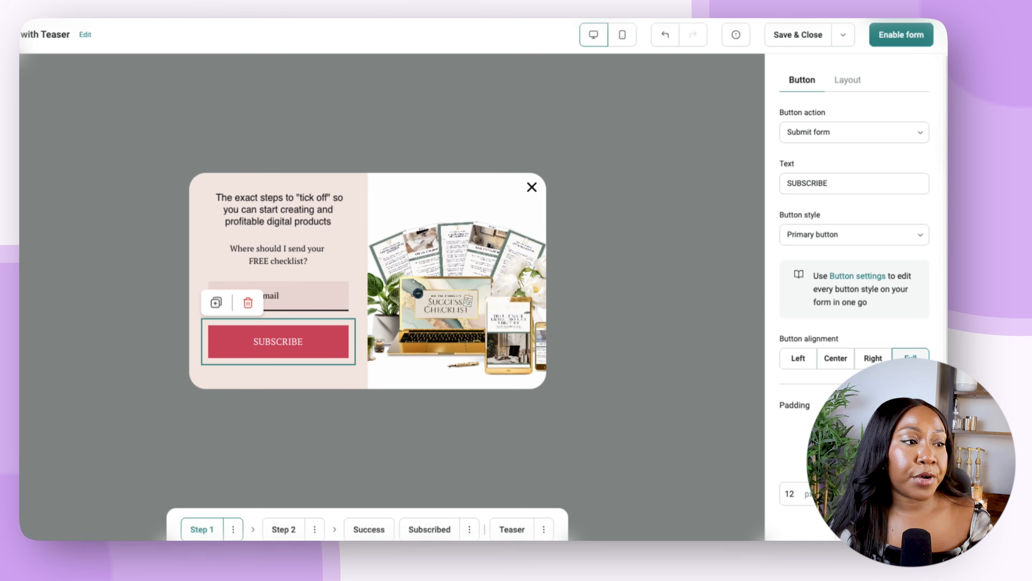
pyautogui.click(858, 276)
pyautogui.click(861, 116)
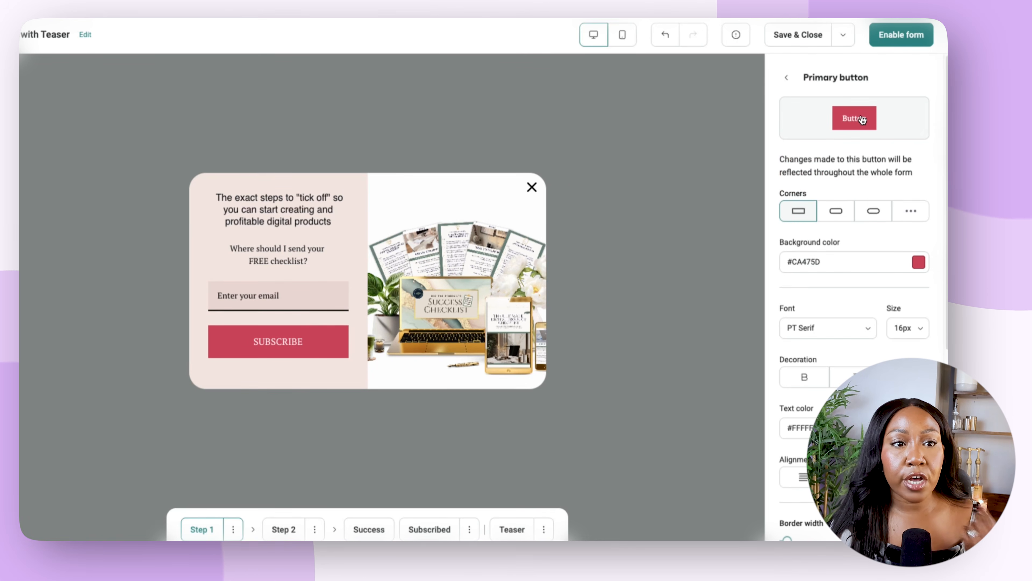
pyautogui.click(919, 262)
pyautogui.click(893, 155)
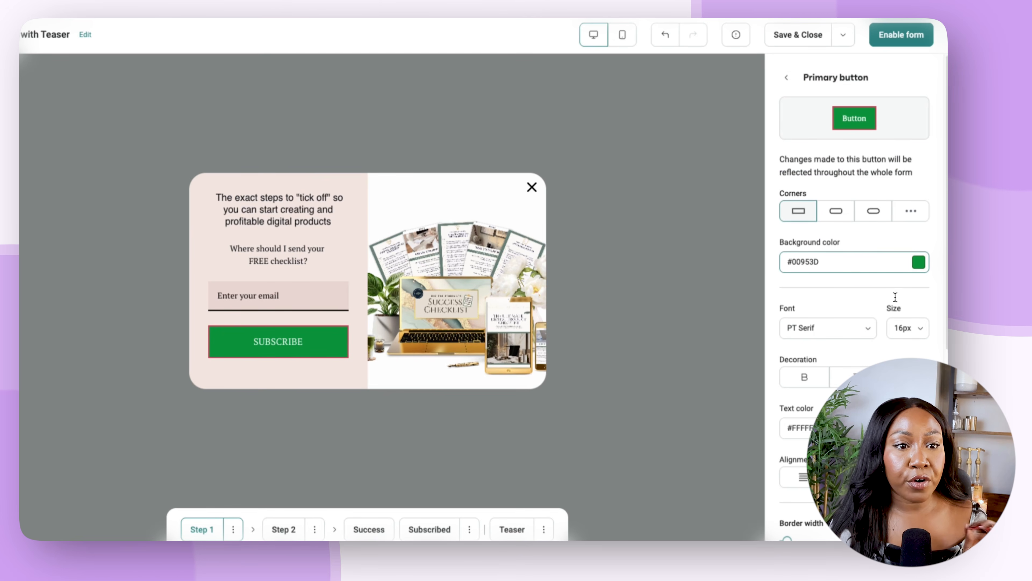
pyautogui.click(790, 73)
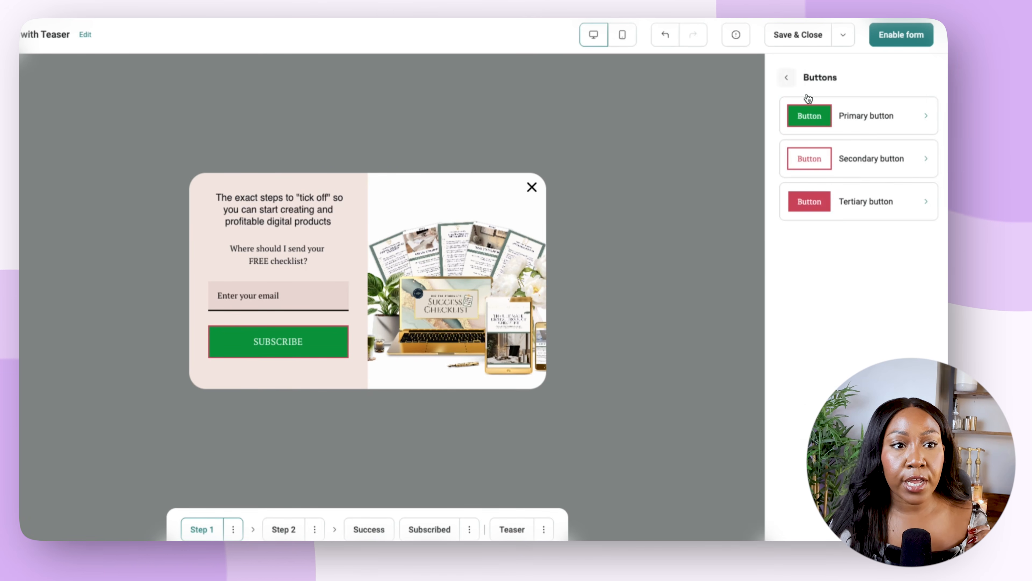
# Set the primary button style's border color to light green #C7EFD5.
pyautogui.click(861, 115)
pyautogui.scroll(-6, 899, 284)
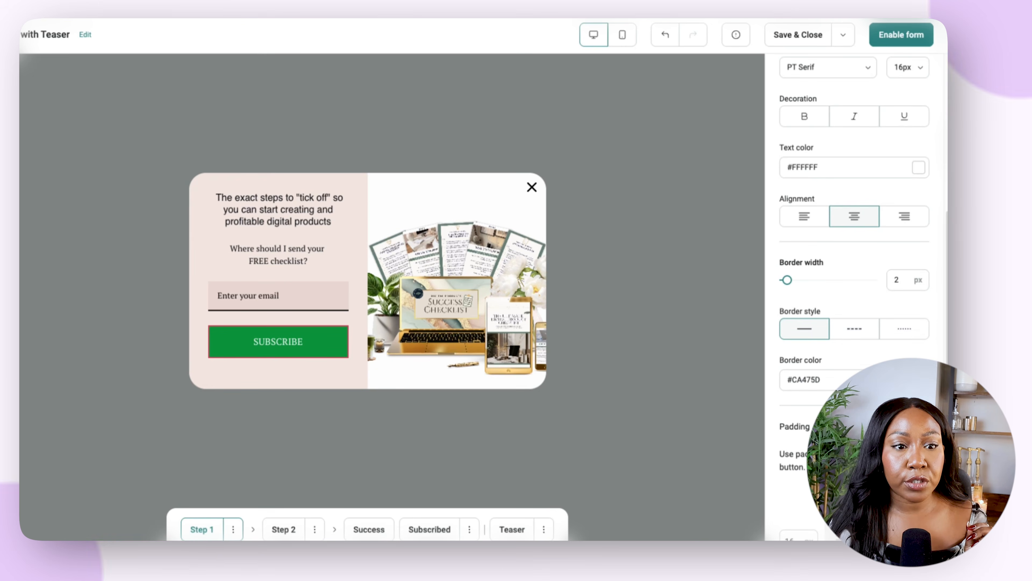
pyautogui.click(918, 378)
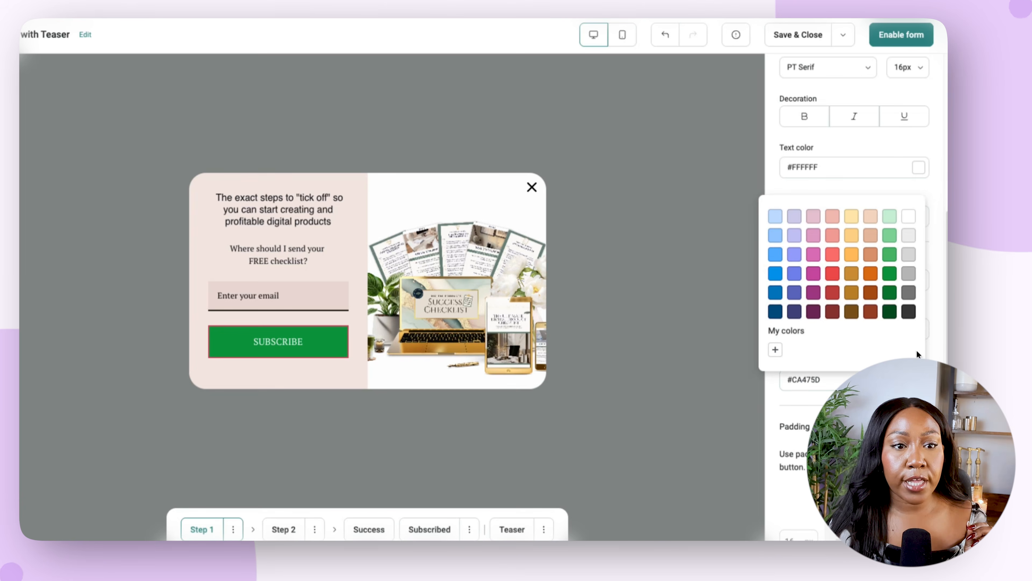
pyautogui.click(590, 343)
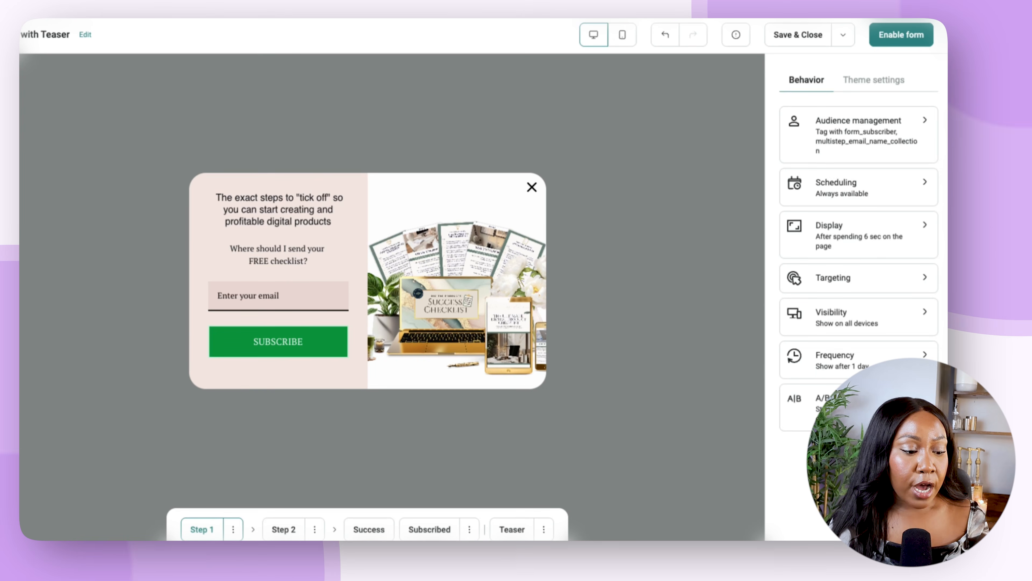
# Replace the popup's SUBSCRIBE button text with "Send it now!".
pyautogui.click(294, 343)
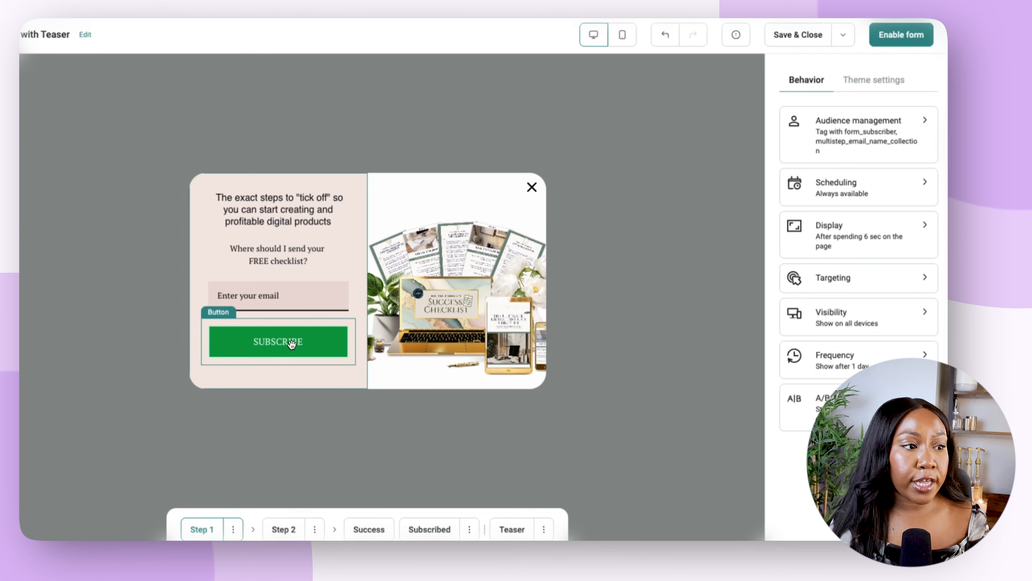
pyautogui.doubleClick(807, 184)
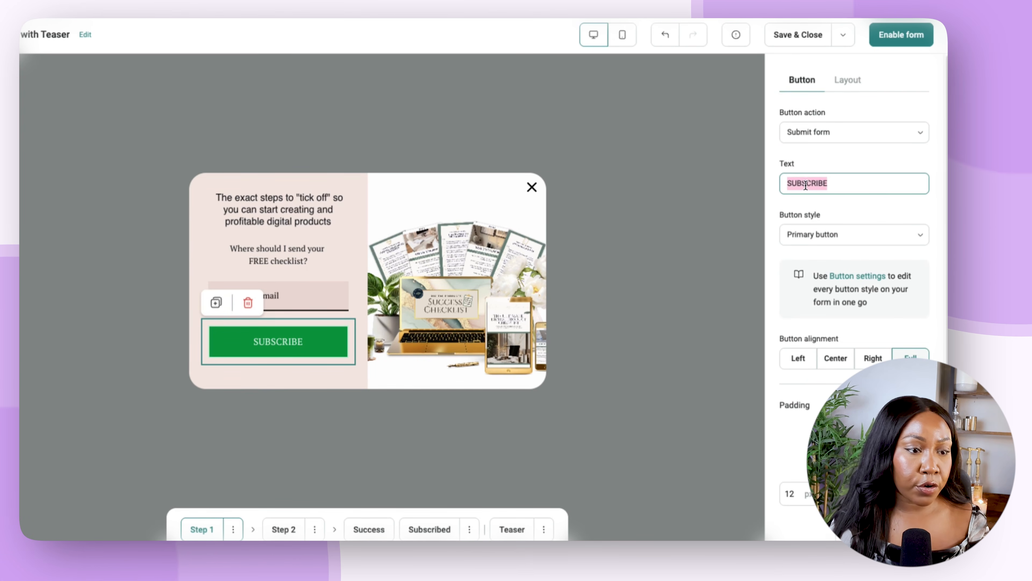
pyautogui.write('Send n')
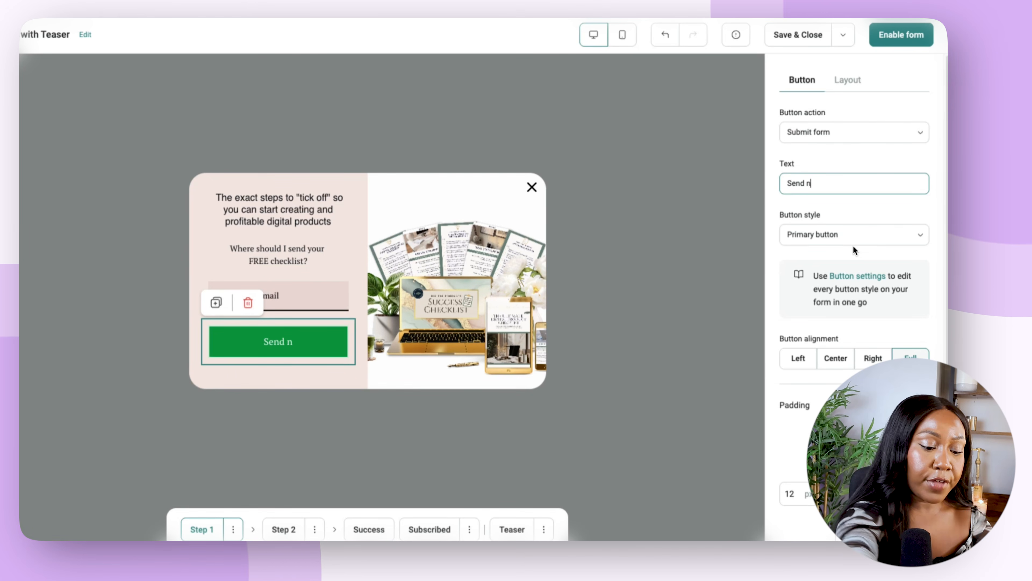
pyautogui.press('BackSpace')
pyautogui.write('it now')
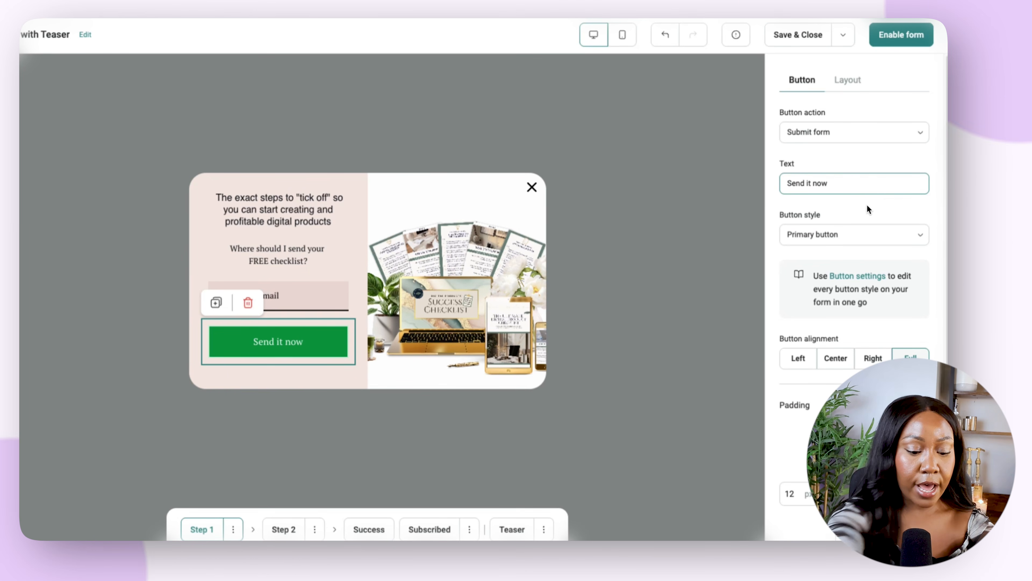
pyautogui.write('!')
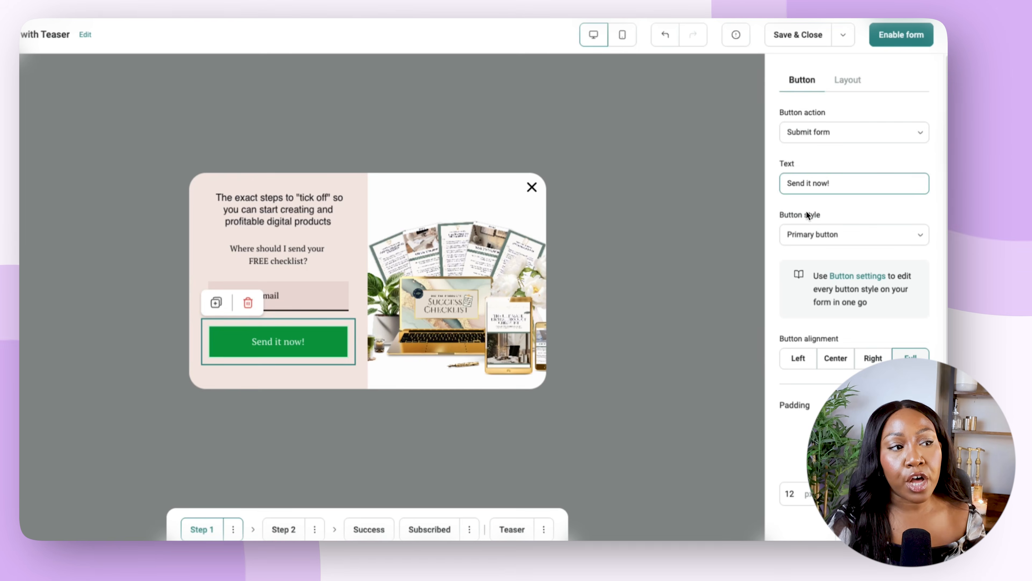
pyautogui.click(655, 155)
# Enable the popup form without setting up the Welcome workflow, and reopen "Email & name Multi-step collection with Teaser" for editing.
pyautogui.click(891, 38)
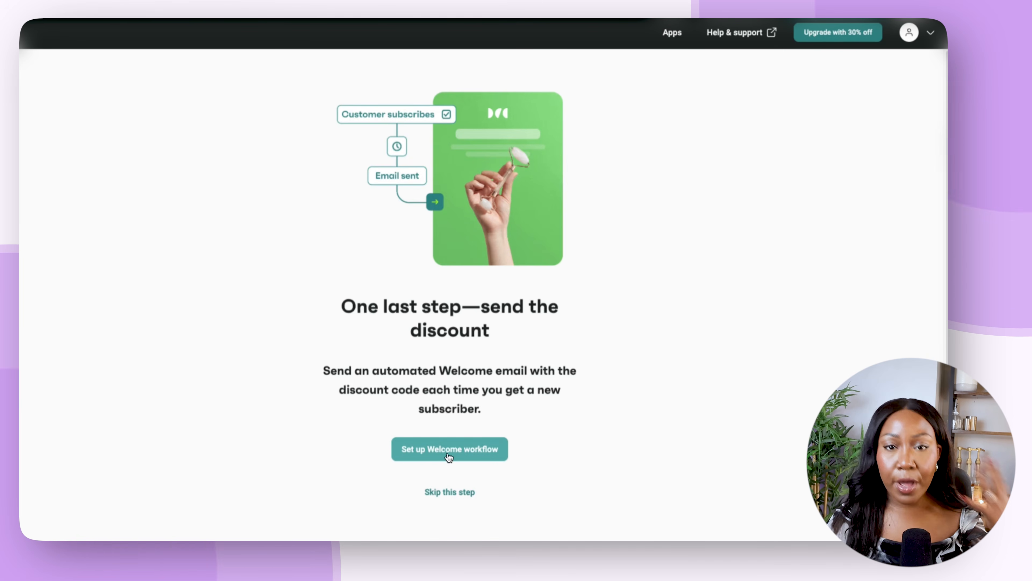
pyautogui.click(449, 493)
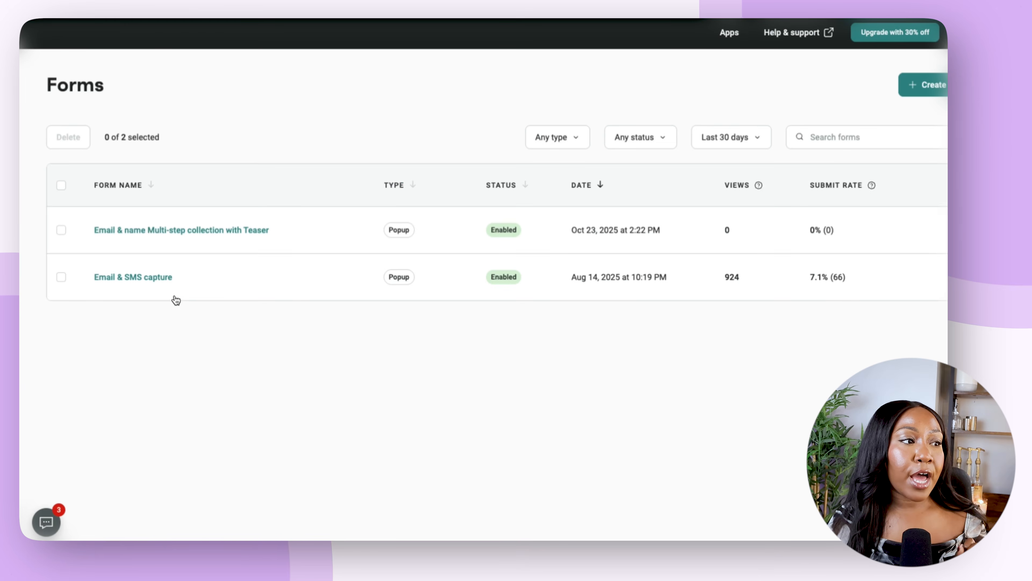
pyautogui.click(166, 230)
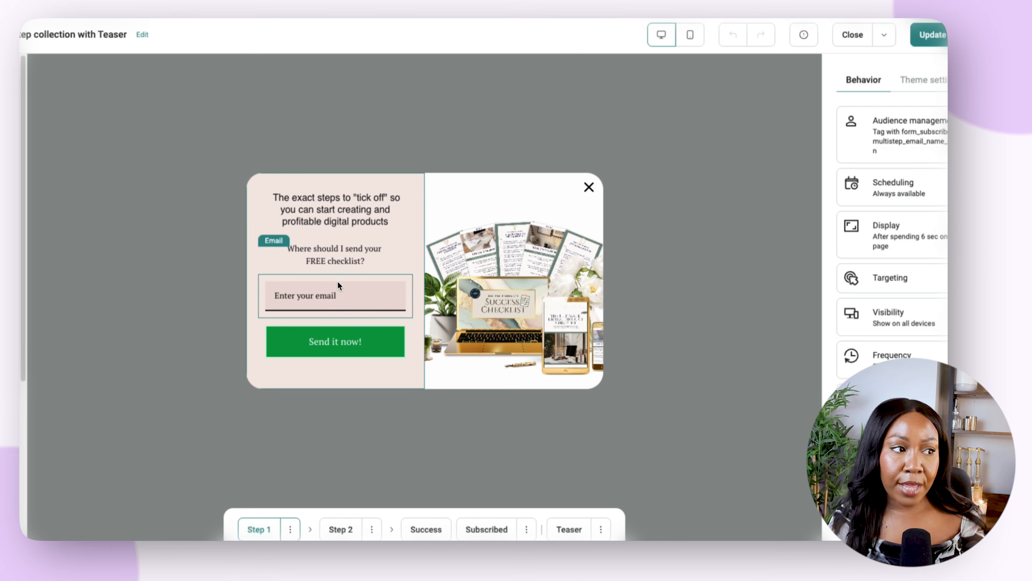